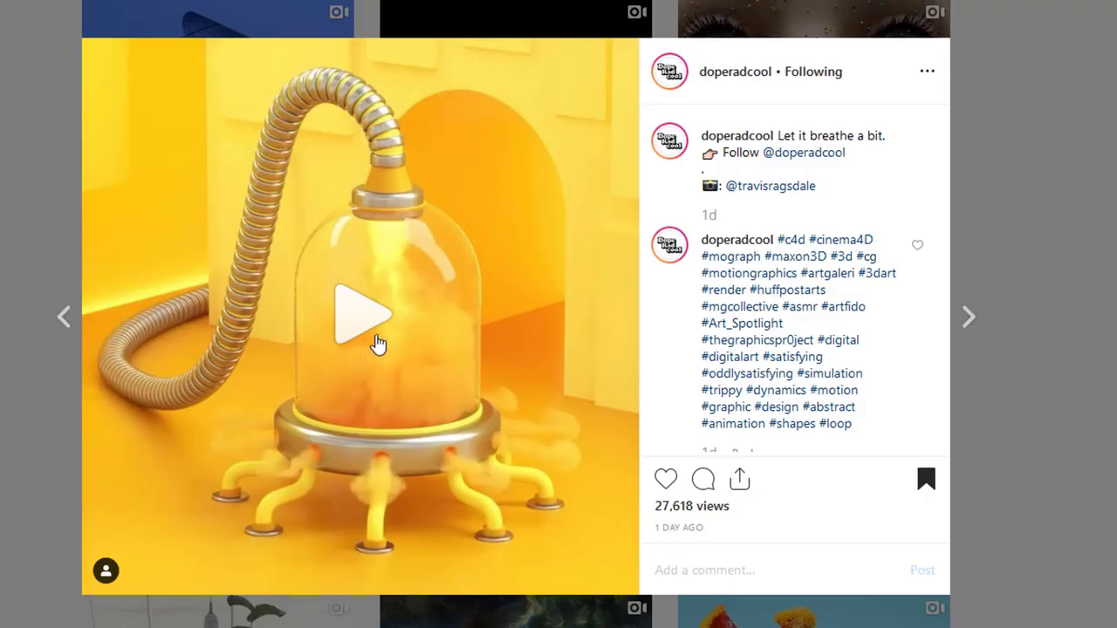
Step: Play and pause the Instagram hose-and-glass-dome reference video, then bring up the rendered frames folder
click(375, 344)
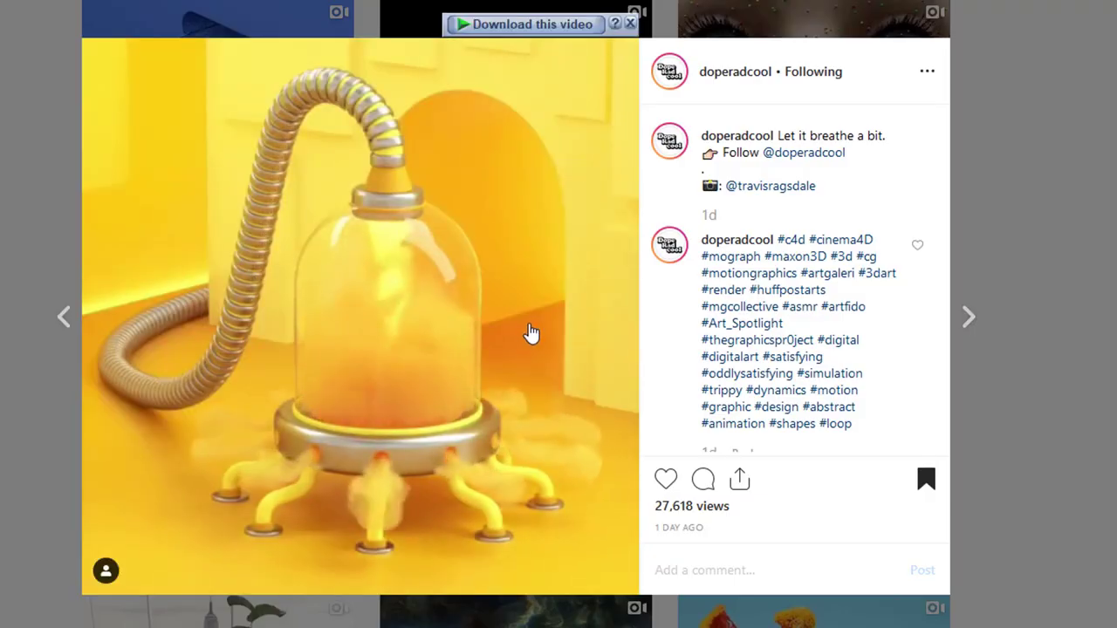
click(414, 289)
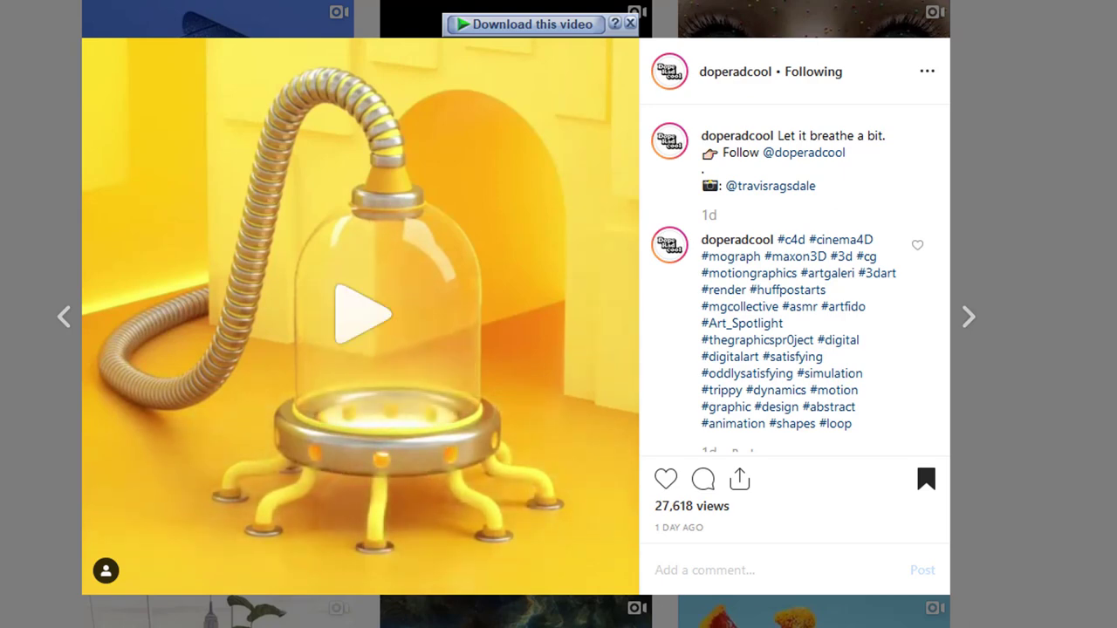
key(alt+Tab)
Step: Open rendered frame 1_0000 from the H: Render folder to view it
click(424, 102)
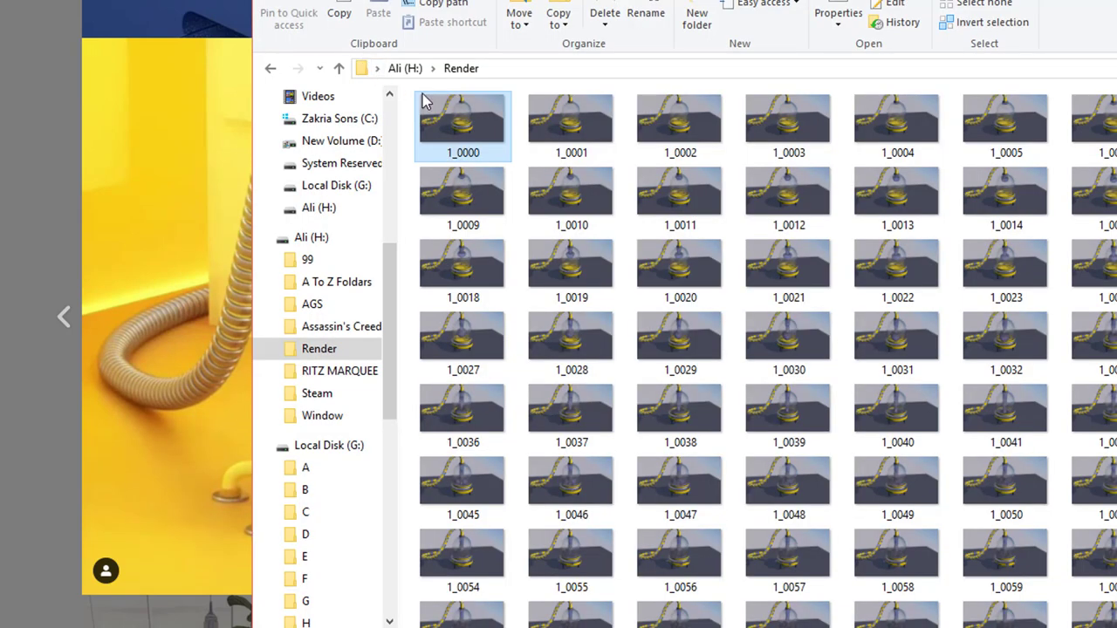
double_click(436, 105)
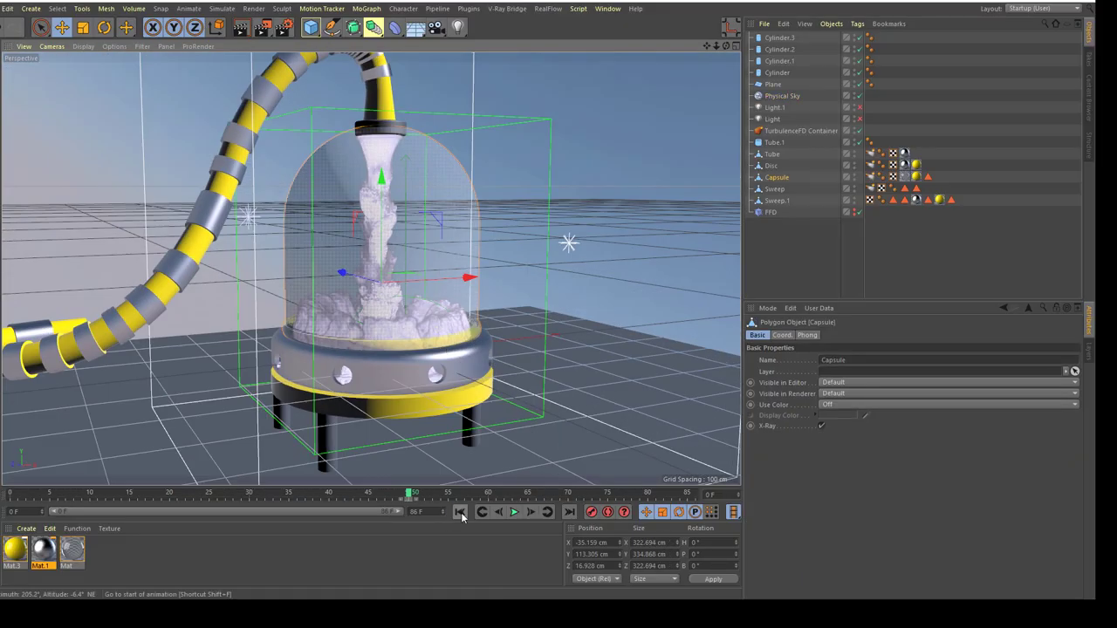
Step: Run the smoke simulation from frame 0 and stop it near frame 70
click(460, 512)
click(514, 512)
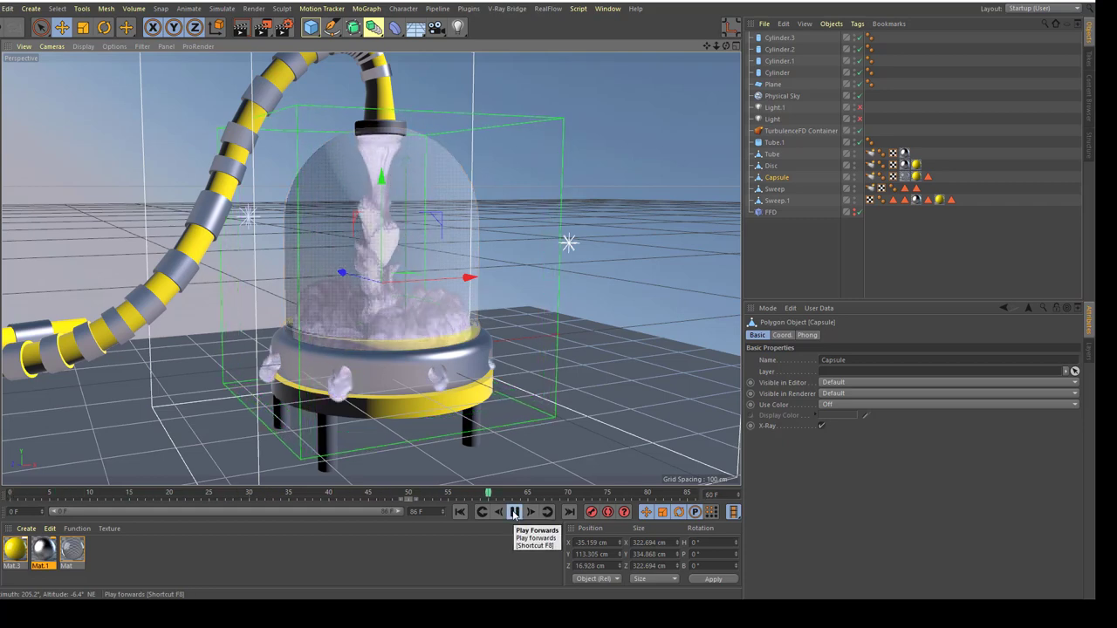
click(514, 512)
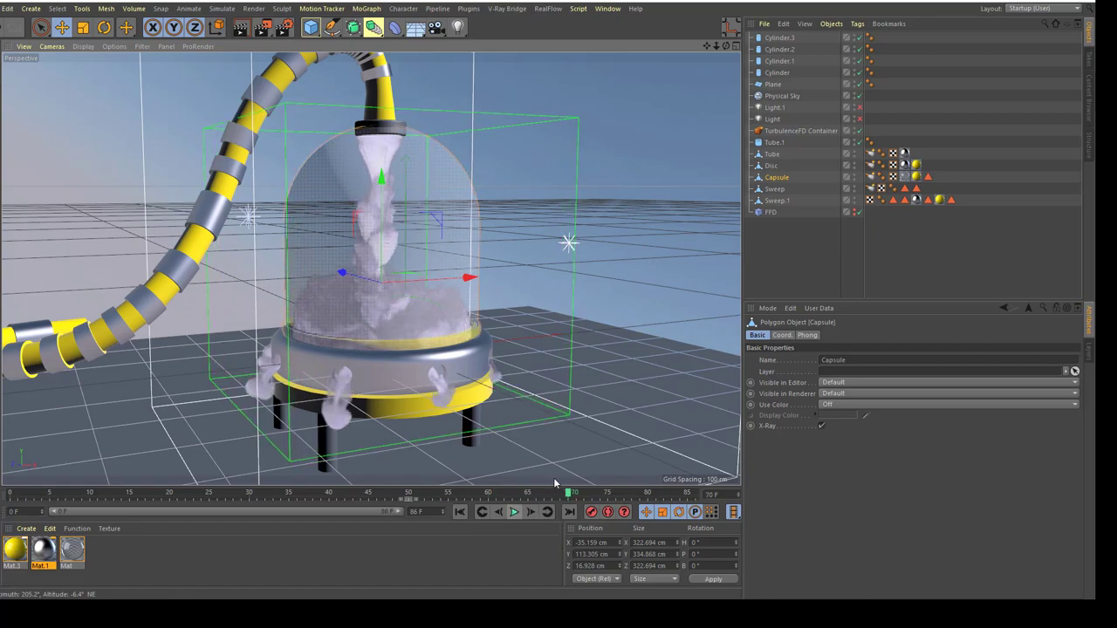
Step: Hide the glass dome Capsule in editor and render, then render the view
ctrl+click(854, 179)
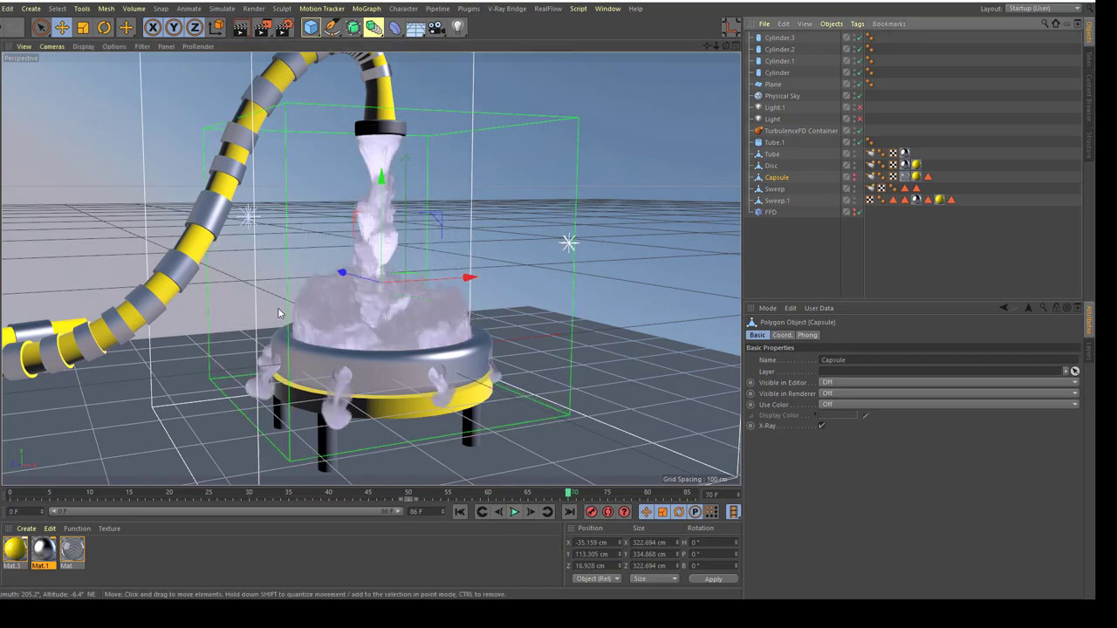
mouse_move(262, 332)
alt+mouse_down()
mouse_move(78, 330)
mouse_move(310, 314)
alt+mouse_up()
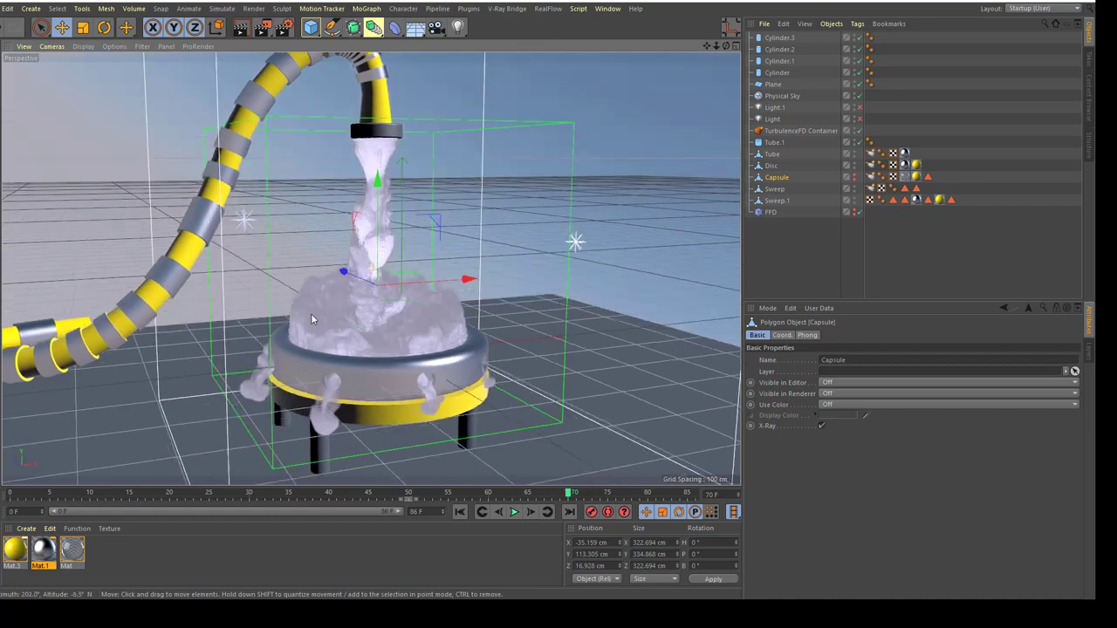
click(242, 29)
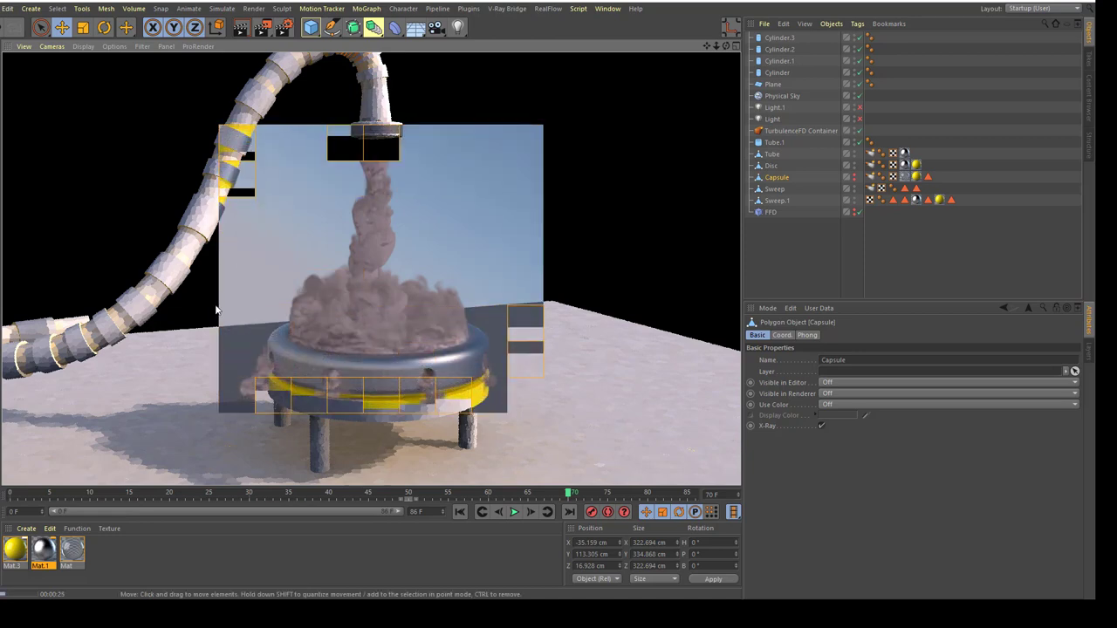
Step: Scrub the timeline to frame 71 and orbit around the smoke heaped over the domeless stand
mouse_move(288, 503)
mouse_down()
mouse_move(753, 495)
mouse_move(30, 501)
mouse_move(580, 515)
mouse_up()
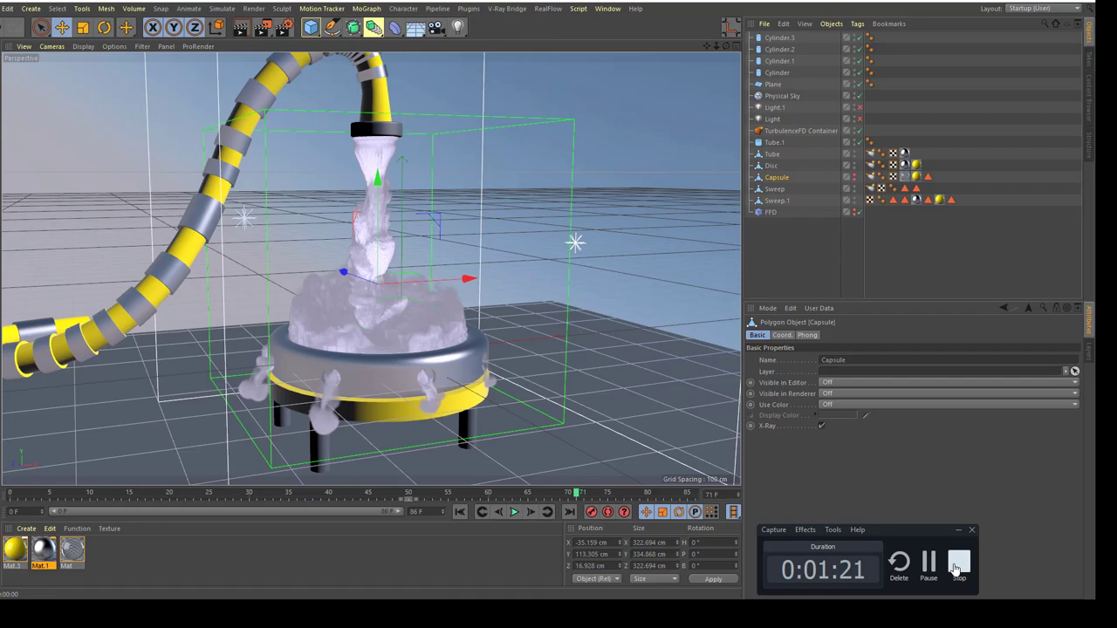
alt+drag(406, 286, 209, 364)
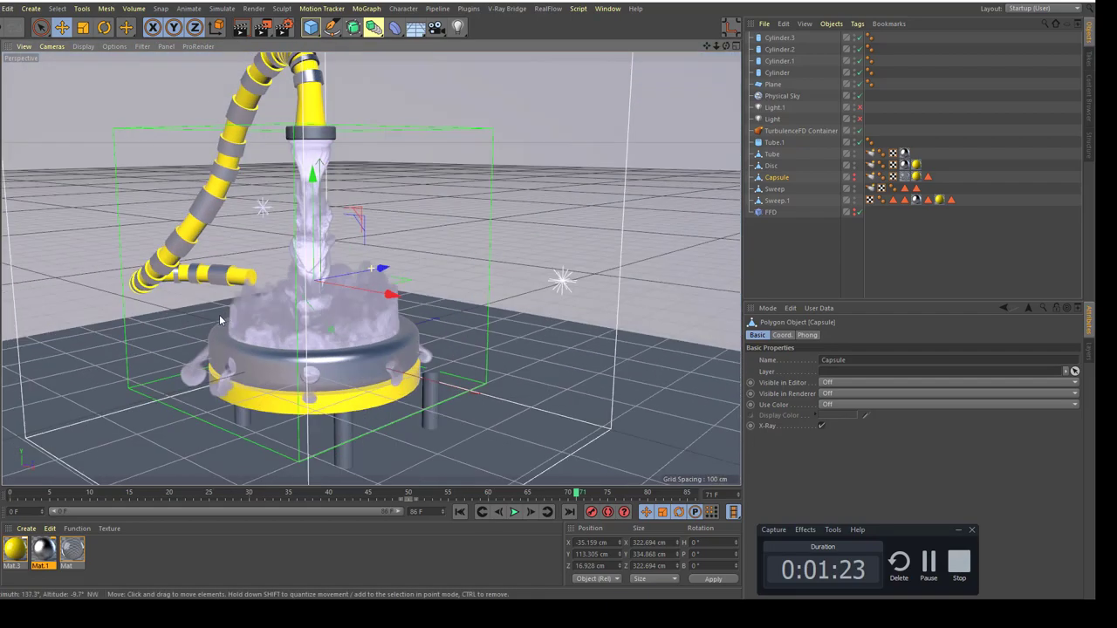
mouse_move(363, 411)
alt+mouse_down()
mouse_move(236, 336)
mouse_move(180, 349)
mouse_move(476, 373)
alt+mouse_up()
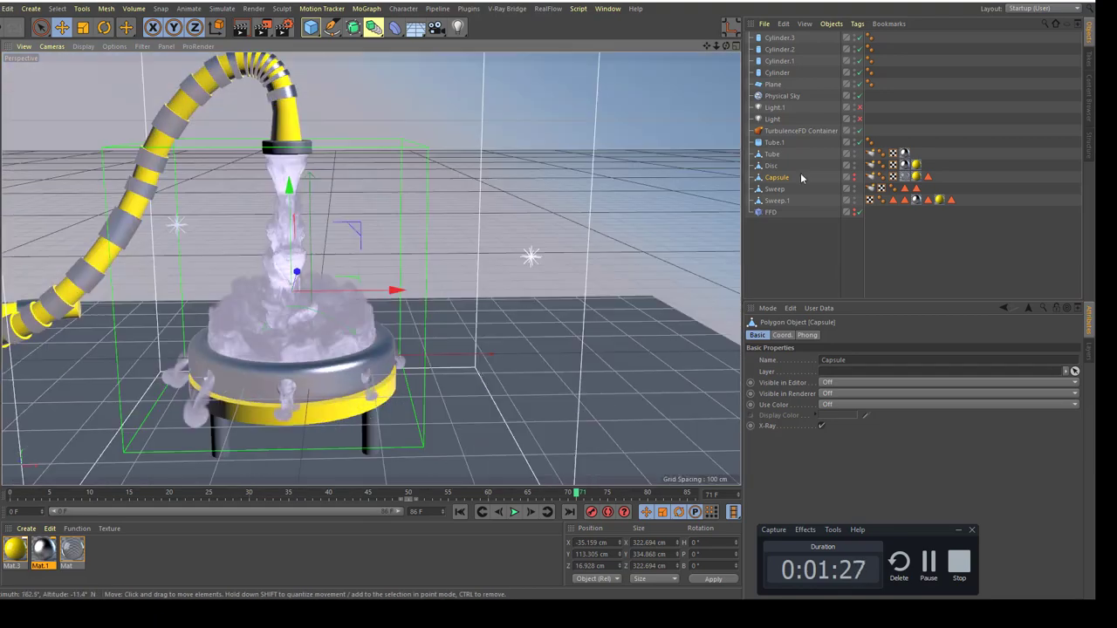
Step: Select the TurbulenceFD Container and show its fire and smoke rendering settings
click(831, 133)
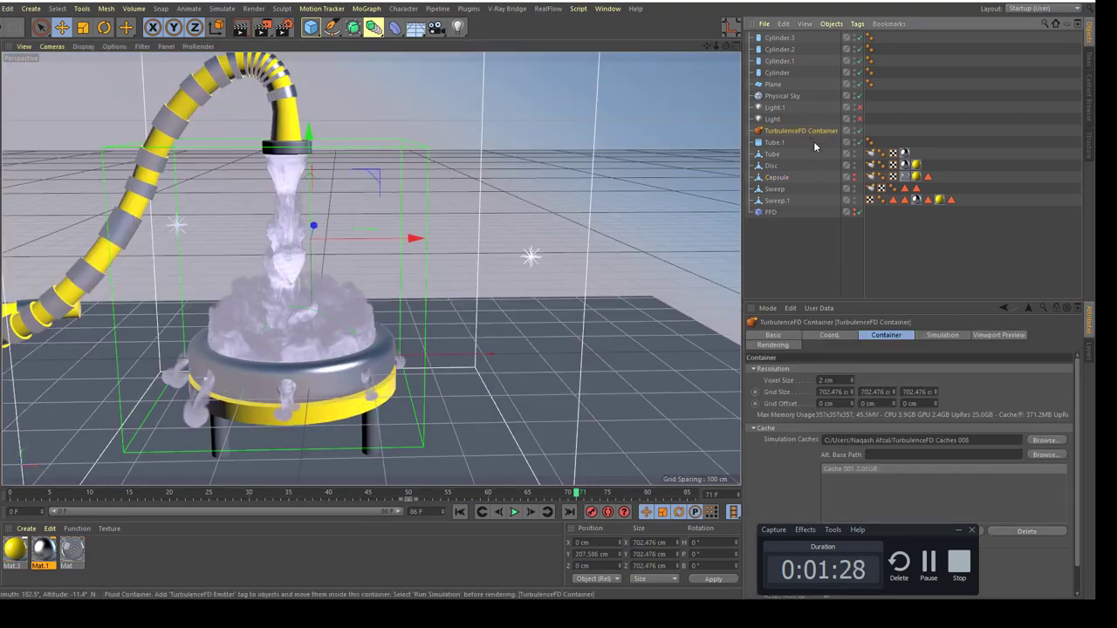
click(968, 337)
click(771, 346)
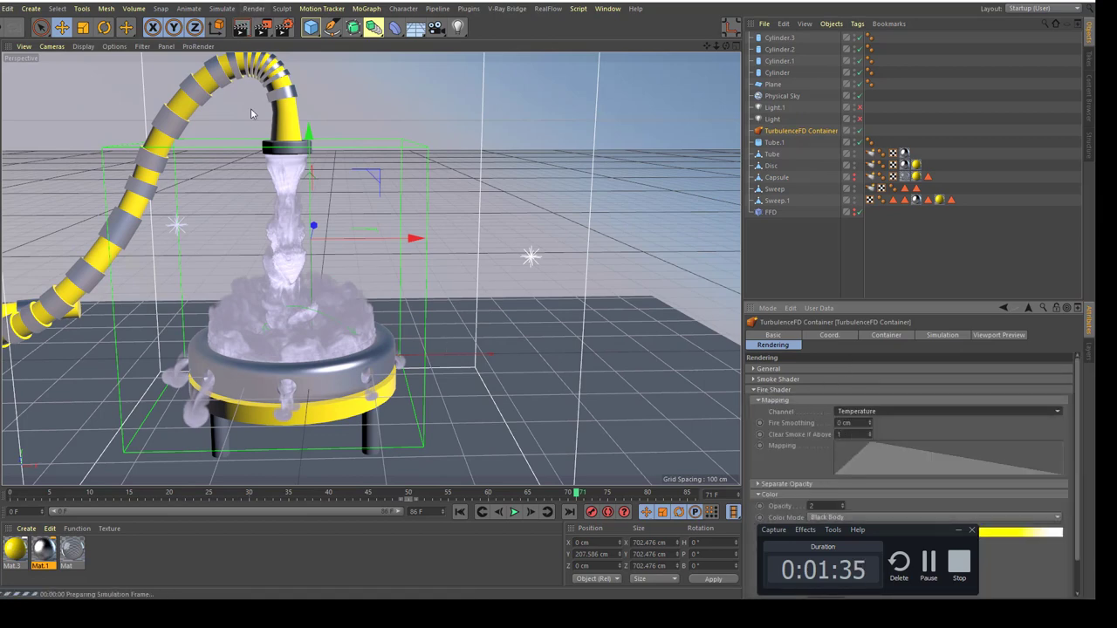
Step: Render the view and check global illumination in Render Settings
click(240, 27)
click(284, 27)
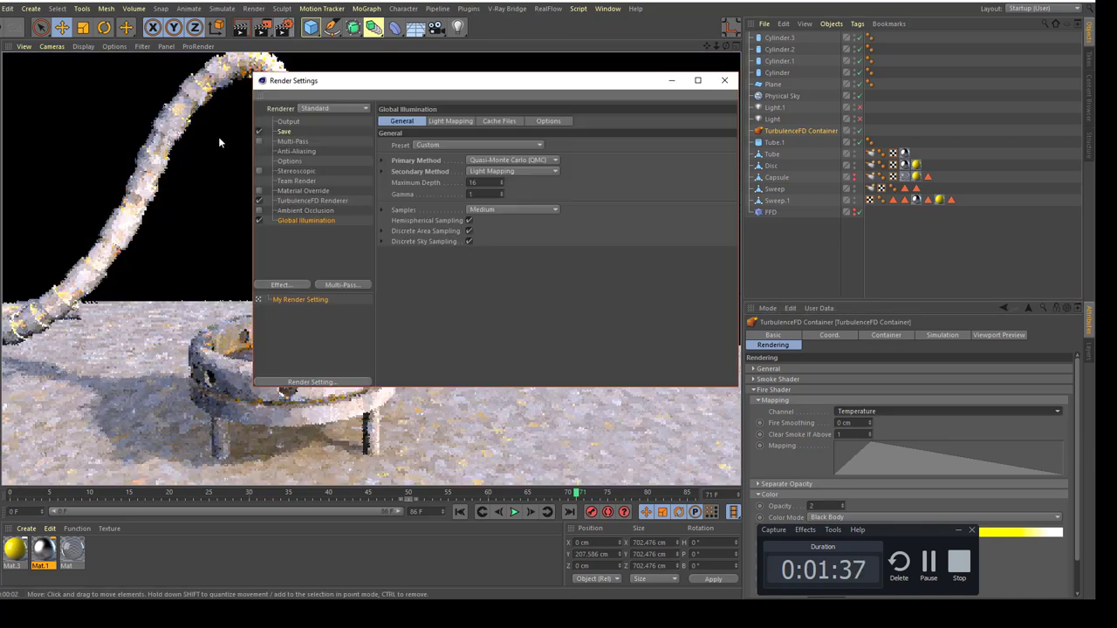
click(724, 80)
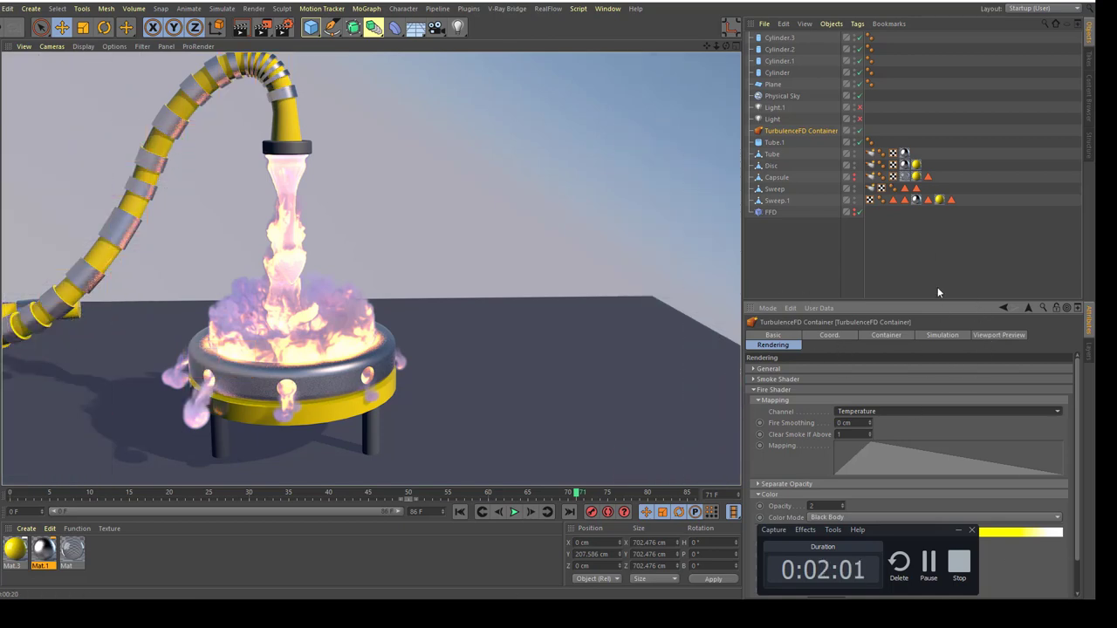
Step: Change options on the TurbulenceFD Container's Viewport Preview page
click(1004, 337)
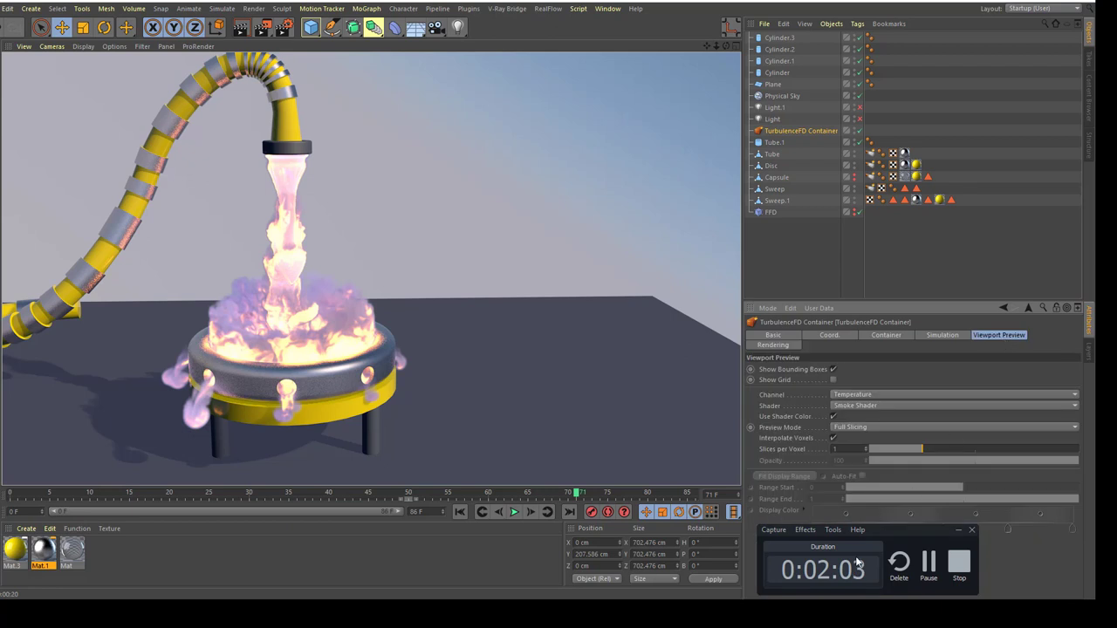
click(860, 532)
click(915, 531)
drag(915, 530, 608, 546)
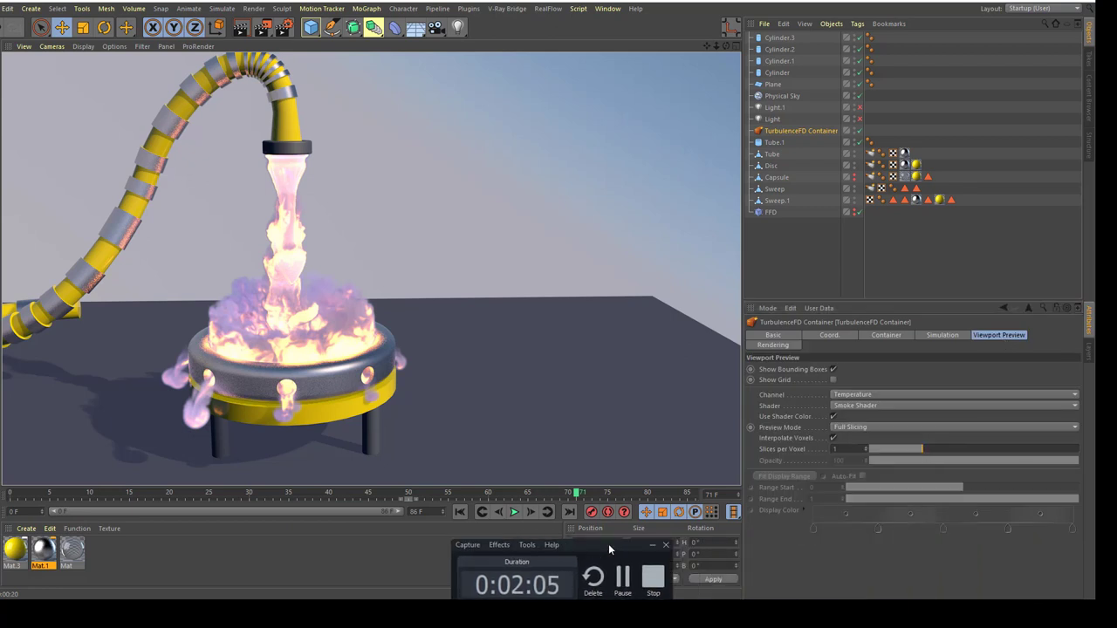
Step: Expand the Smoke Shader and darken a knot of the Smoke Color gradient
click(941, 337)
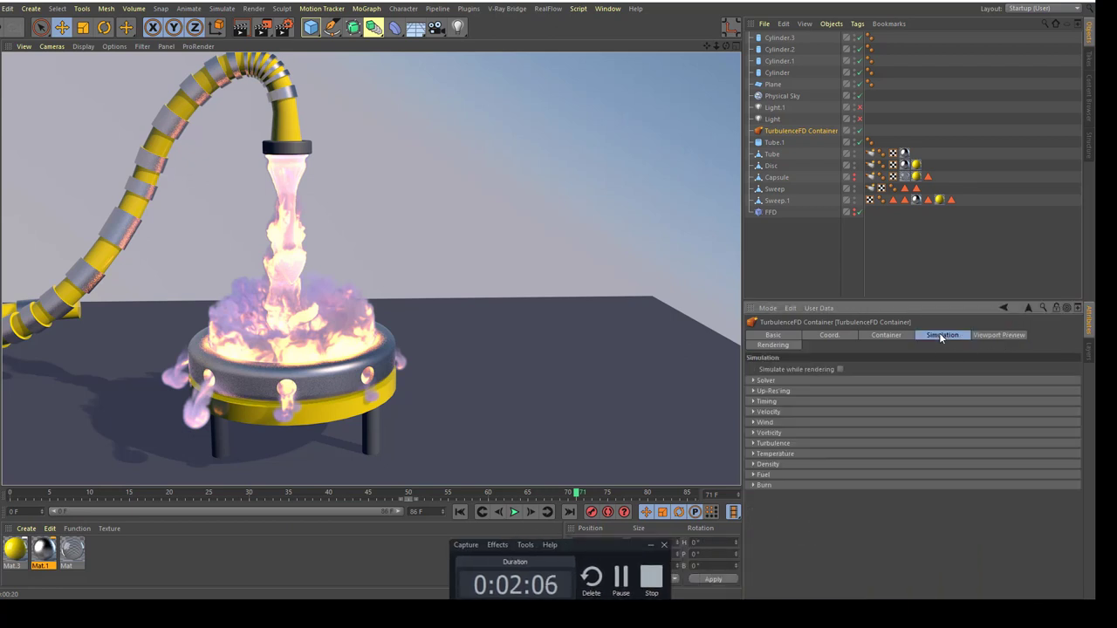
click(785, 345)
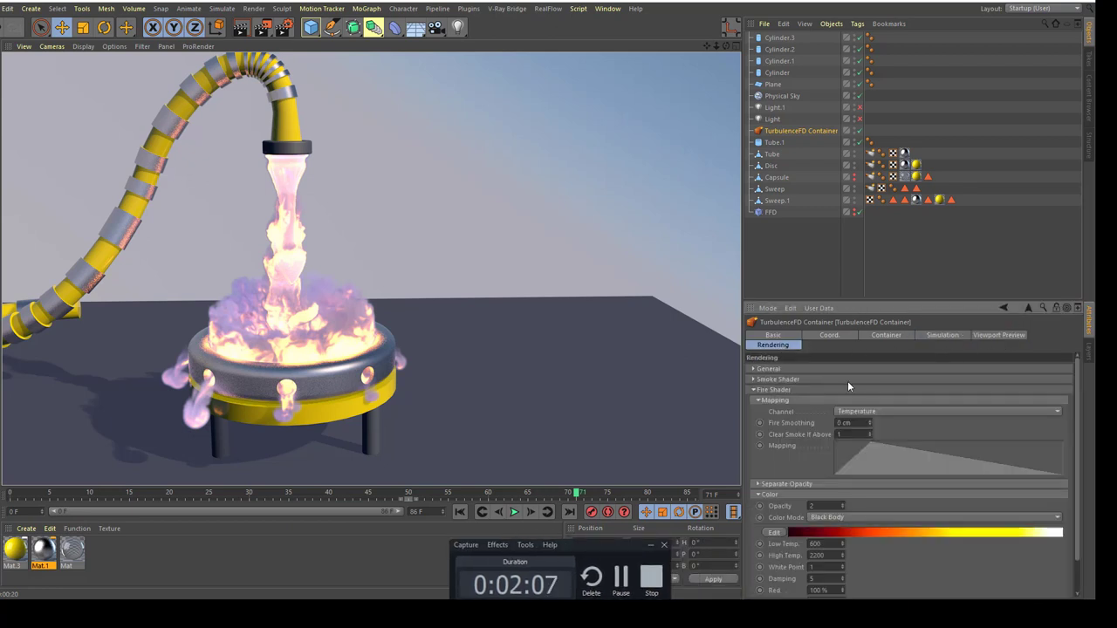
click(751, 390)
click(755, 379)
double_click(820, 527)
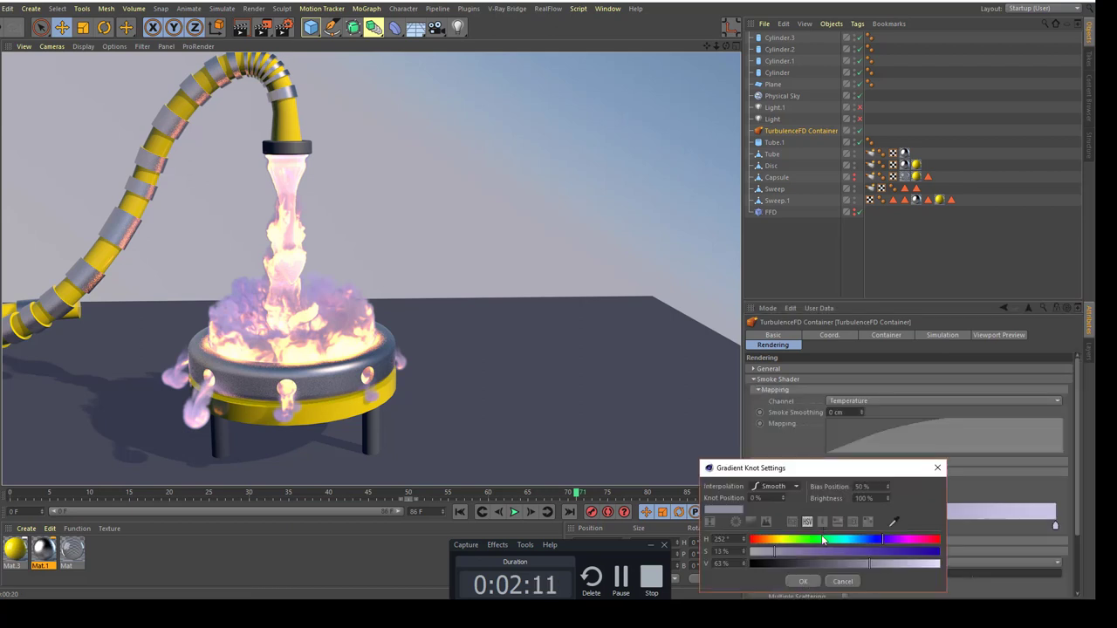
click(804, 582)
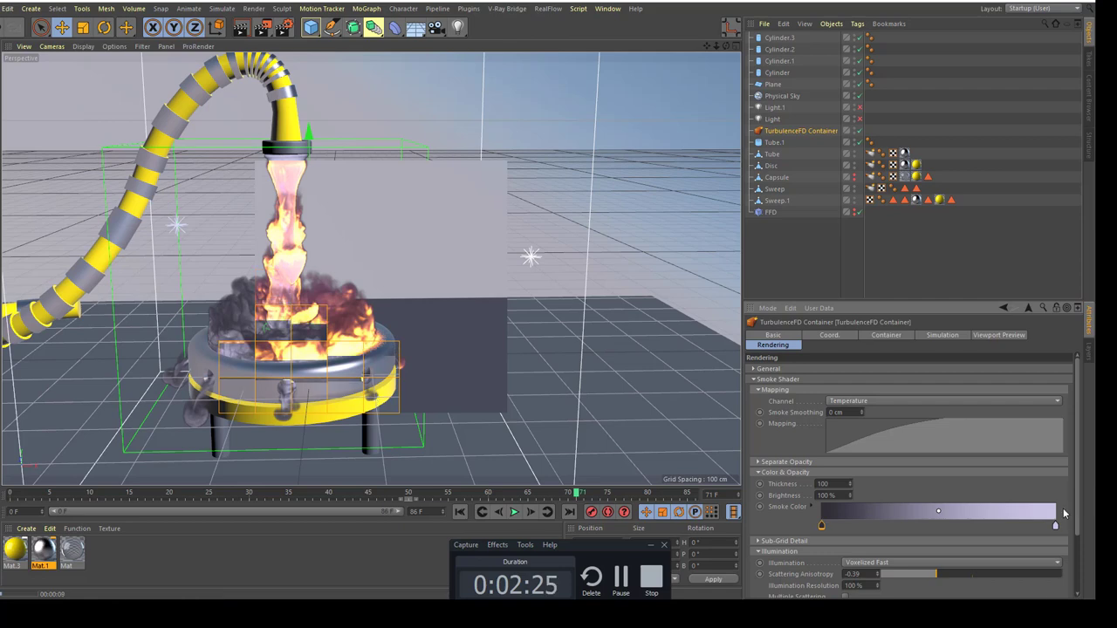
Step: Set the right Smoke Color knot to hue about 79° and 25% value
double_click(1053, 527)
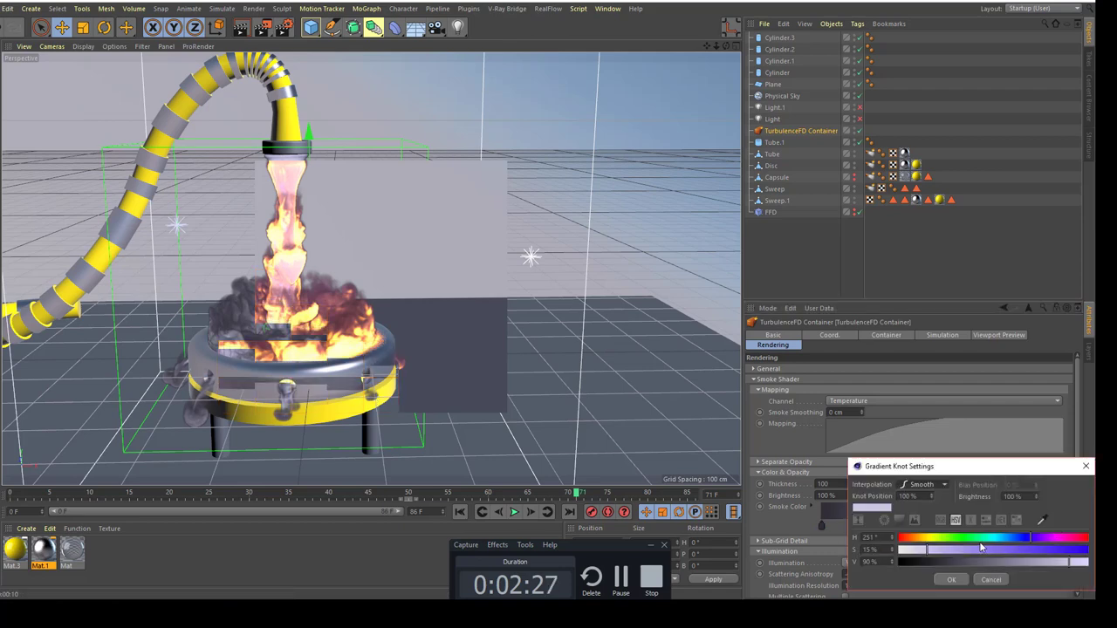
click(944, 538)
click(946, 563)
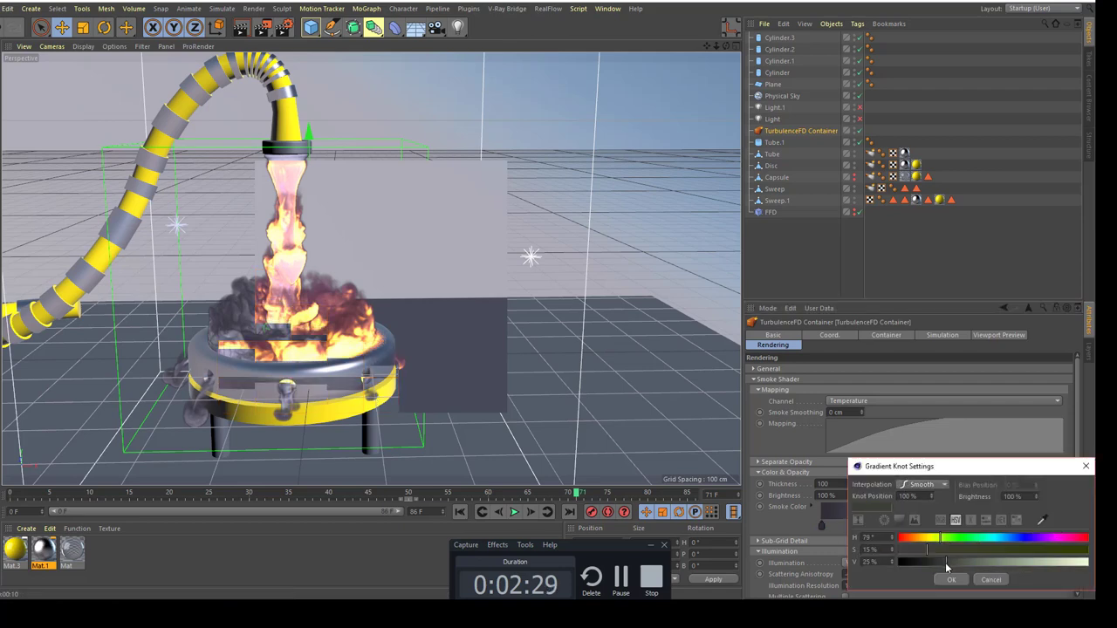
click(949, 580)
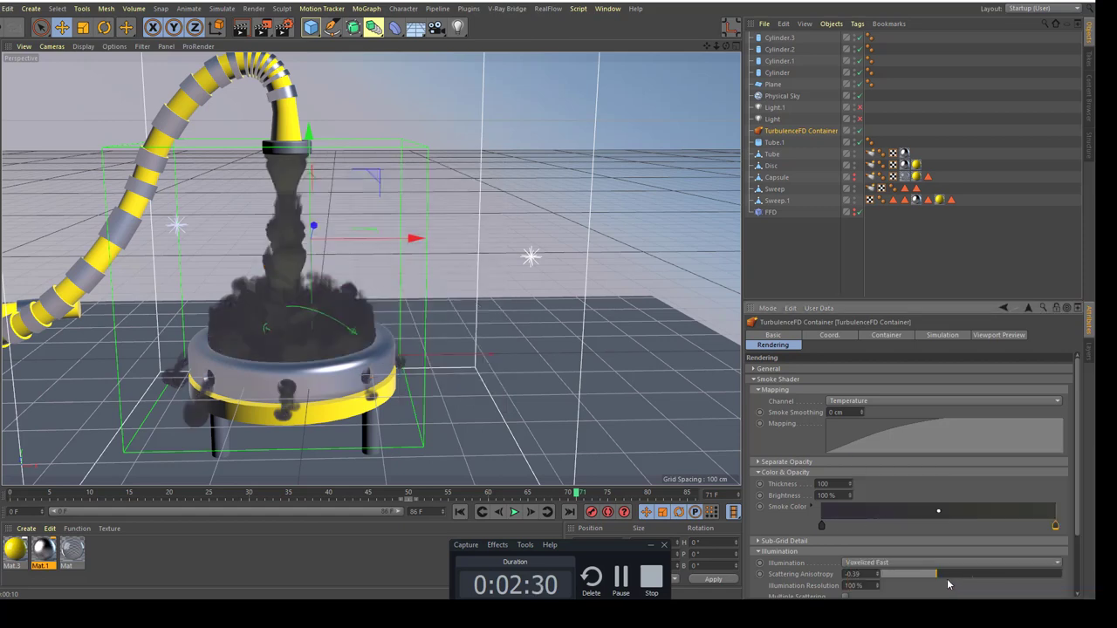
Step: Raise that knot's brightness slightly to a lighter grey and render the view
double_click(1053, 527)
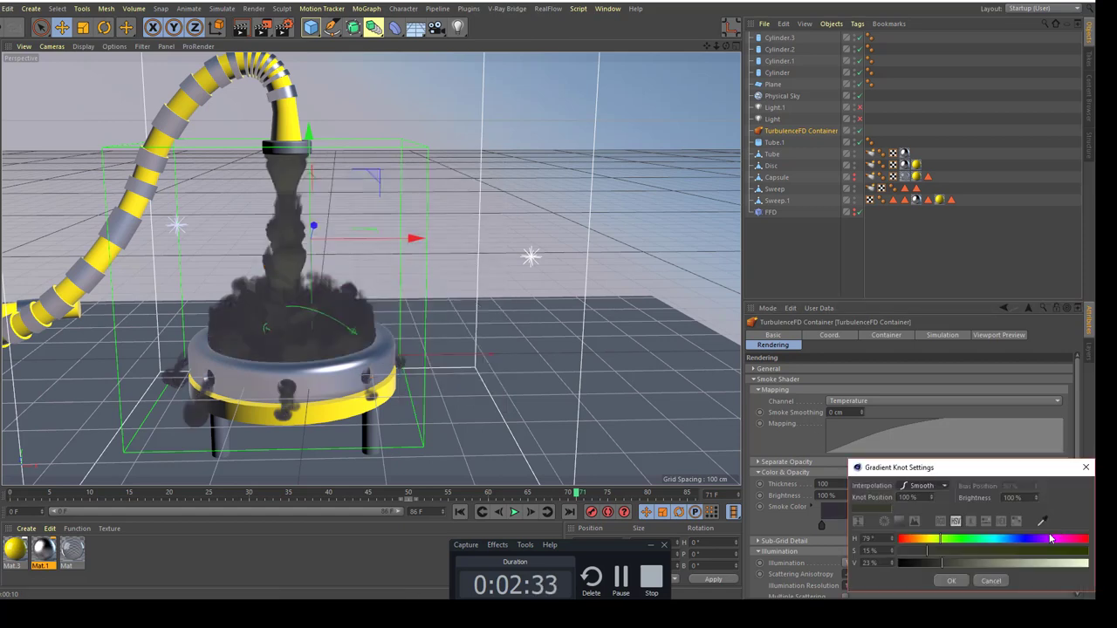
click(964, 563)
click(951, 580)
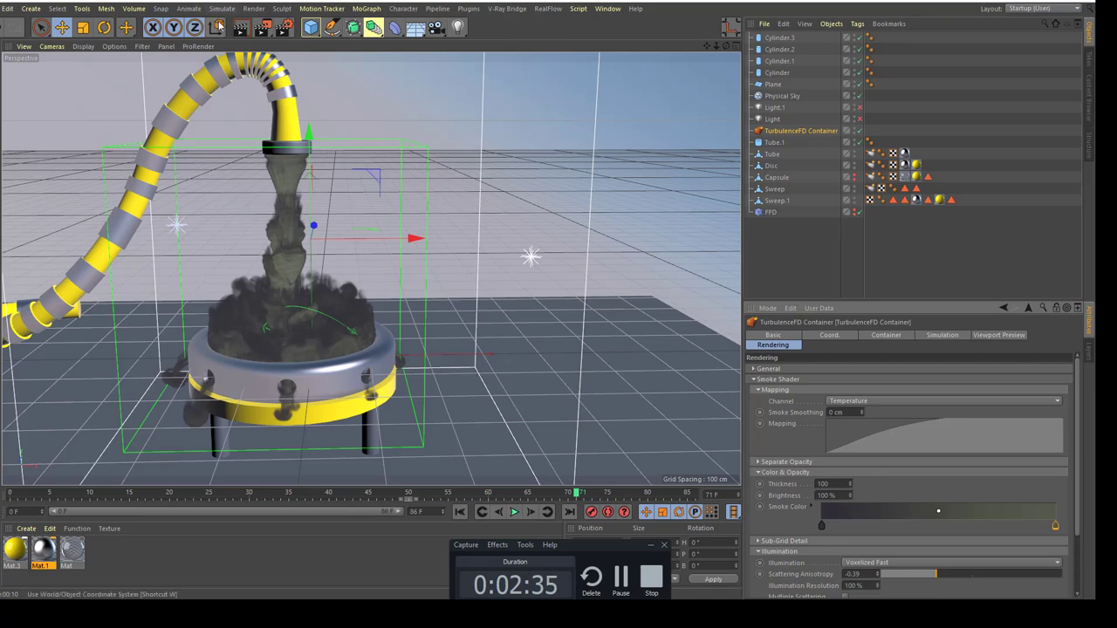
click(247, 28)
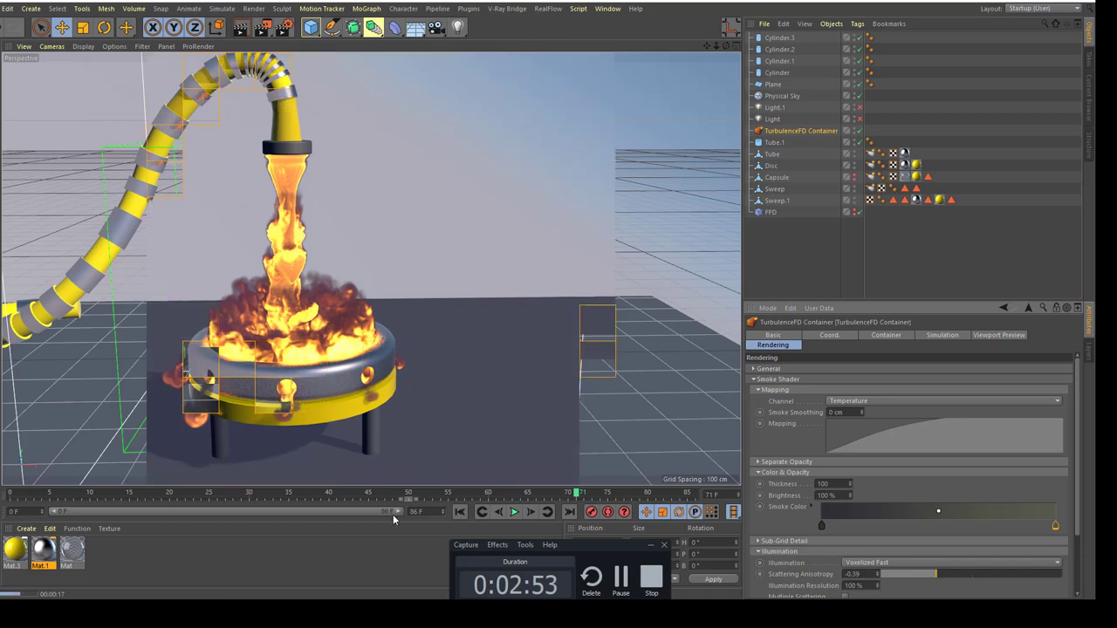
Step: Replay the simulation from the first frame, pausing near frame 42 and stopping at frame 52
click(459, 511)
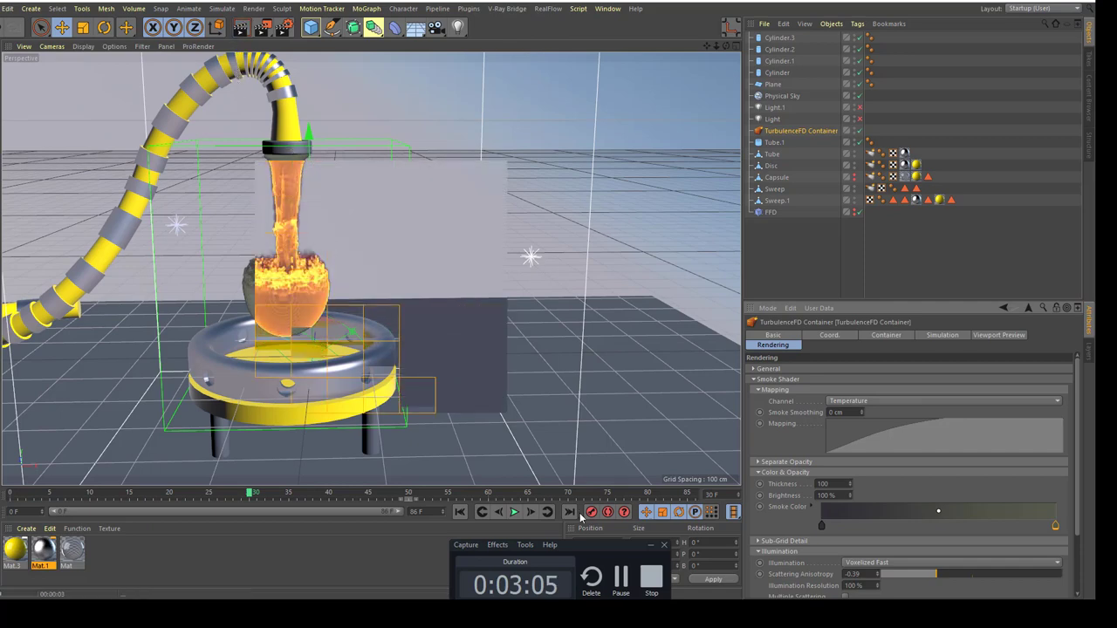
click(515, 512)
click(515, 512)
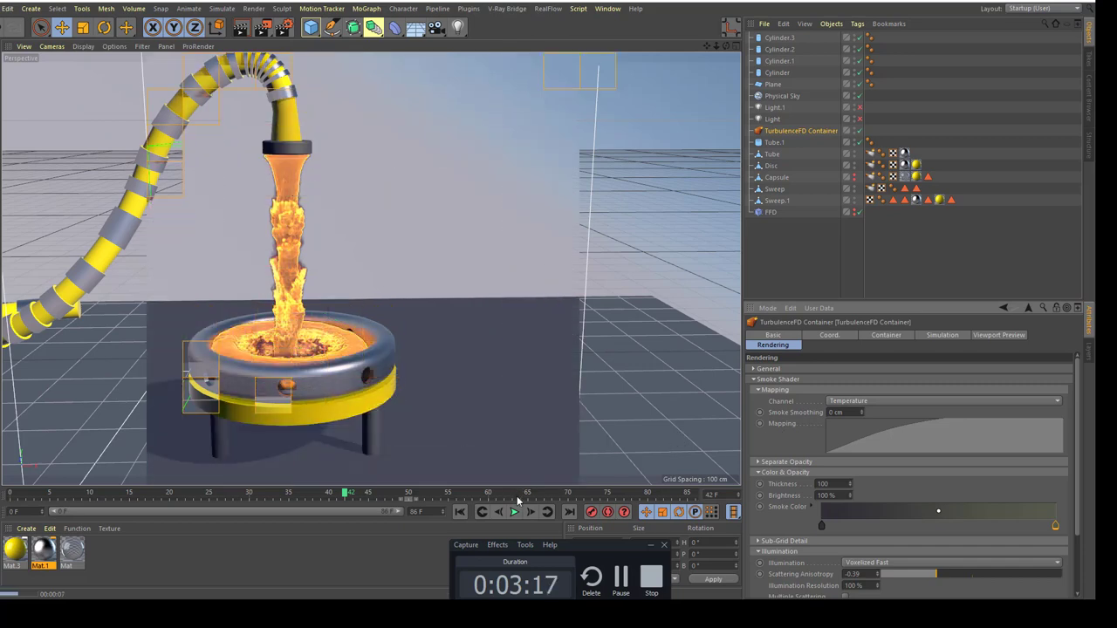
click(515, 512)
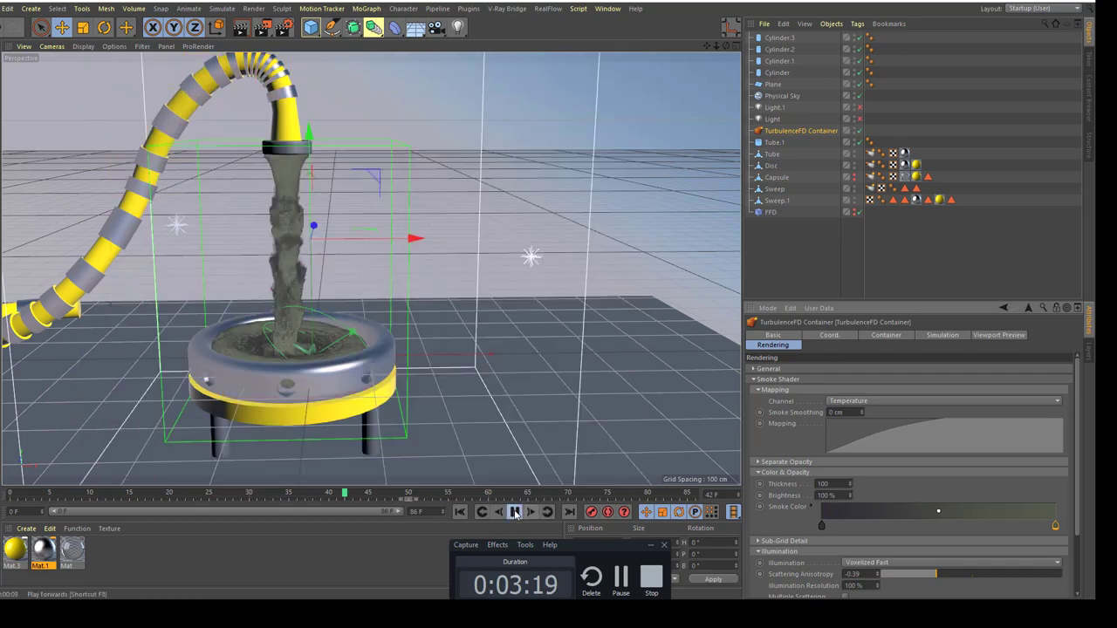
click(515, 512)
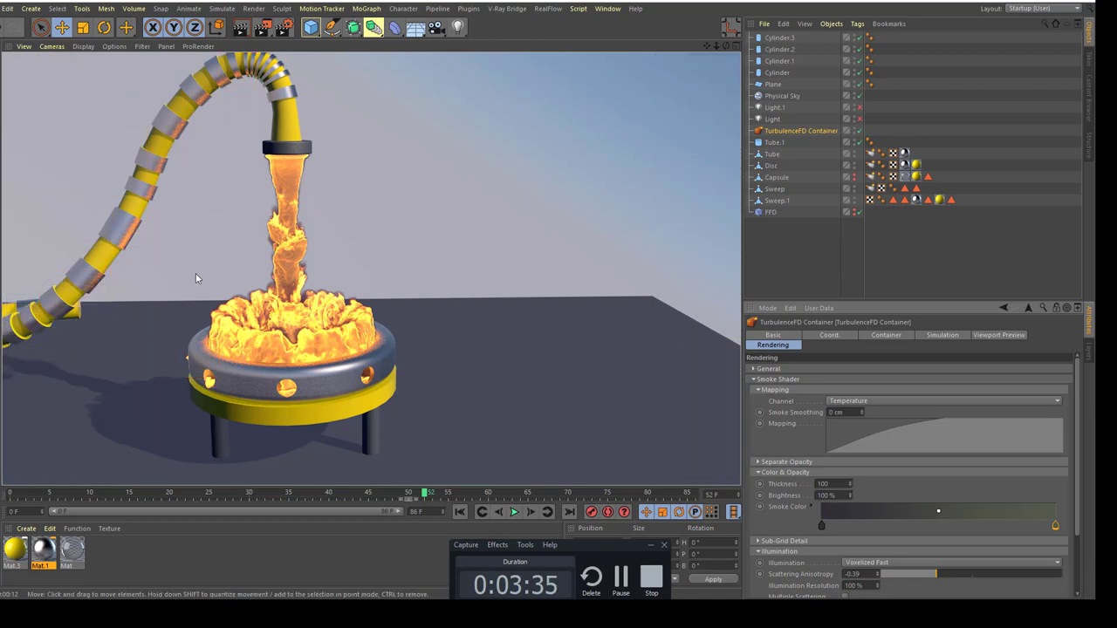
Step: Advance the simulation to frame 81, render the view, and deselect the TurbulenceFD Container
click(513, 513)
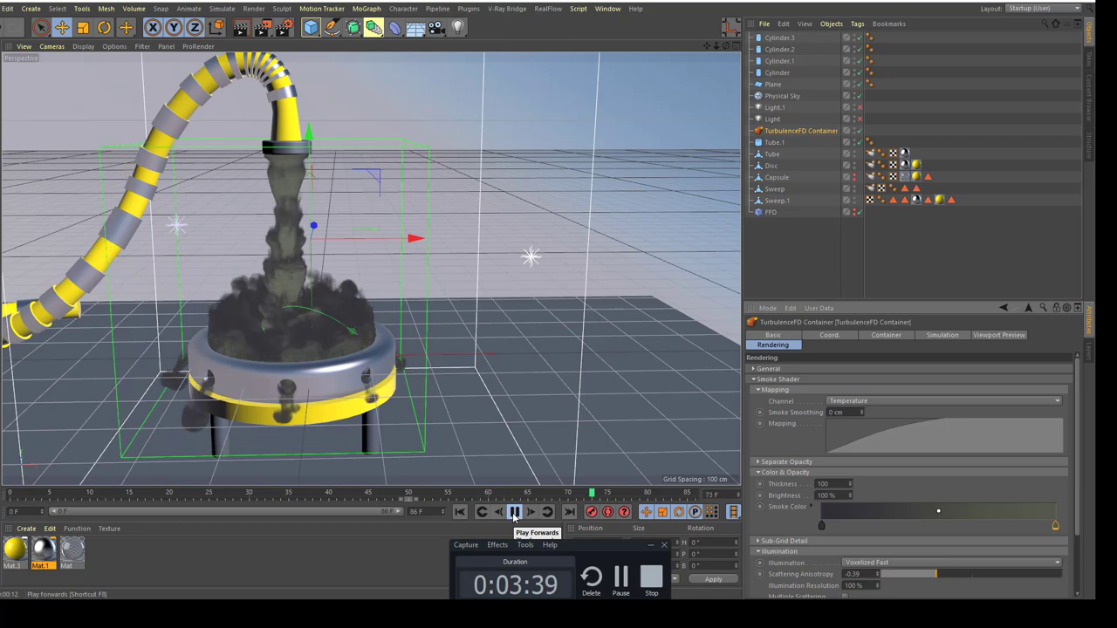
click(513, 513)
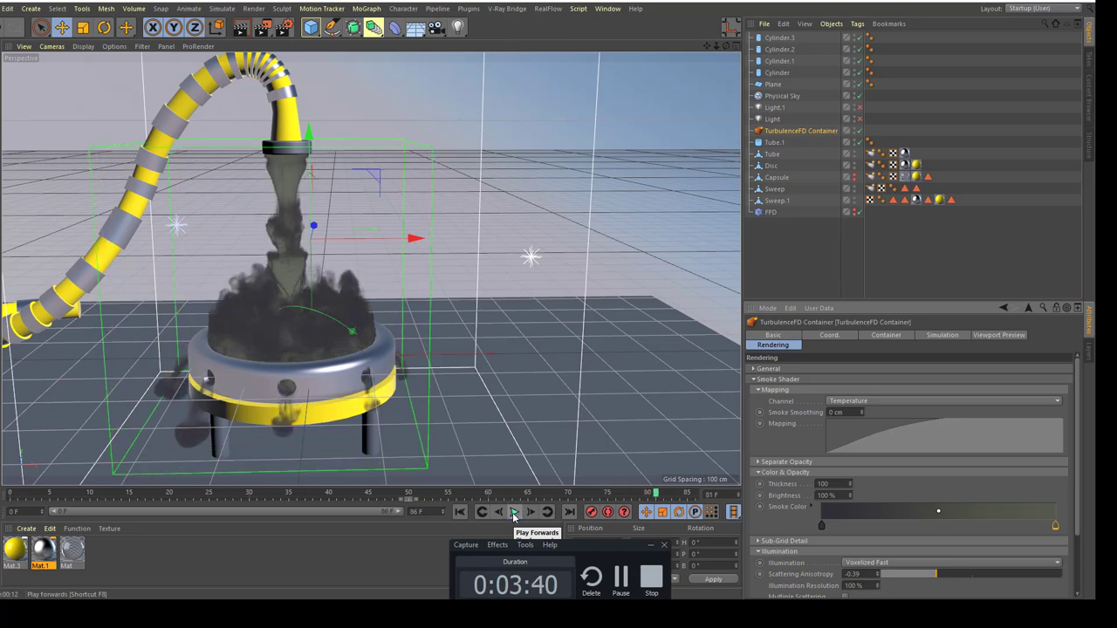
click(247, 30)
click(842, 199)
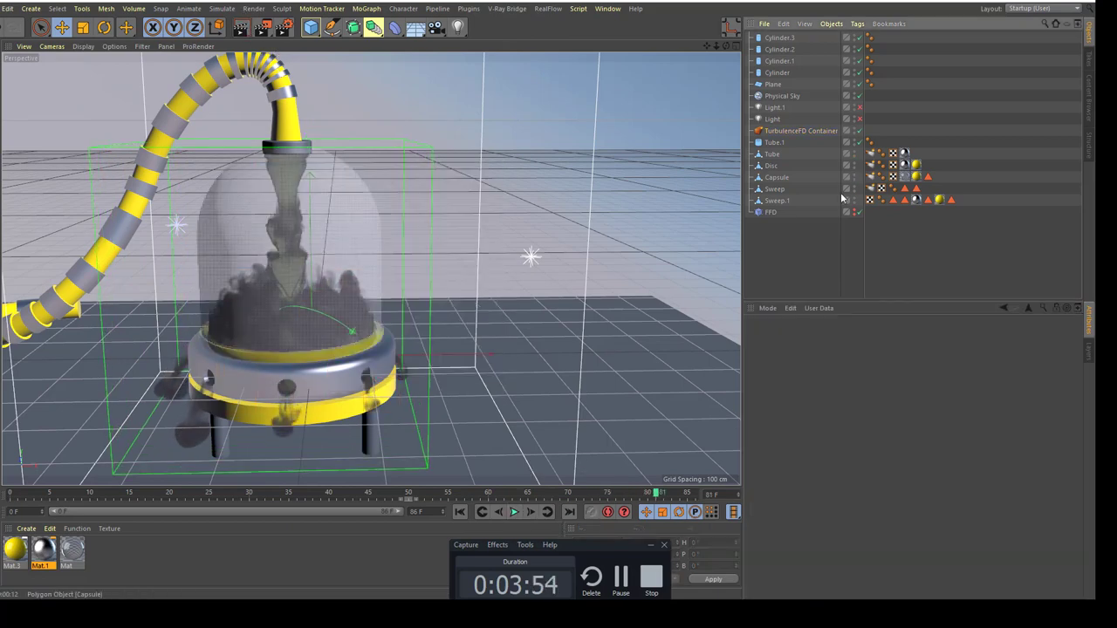